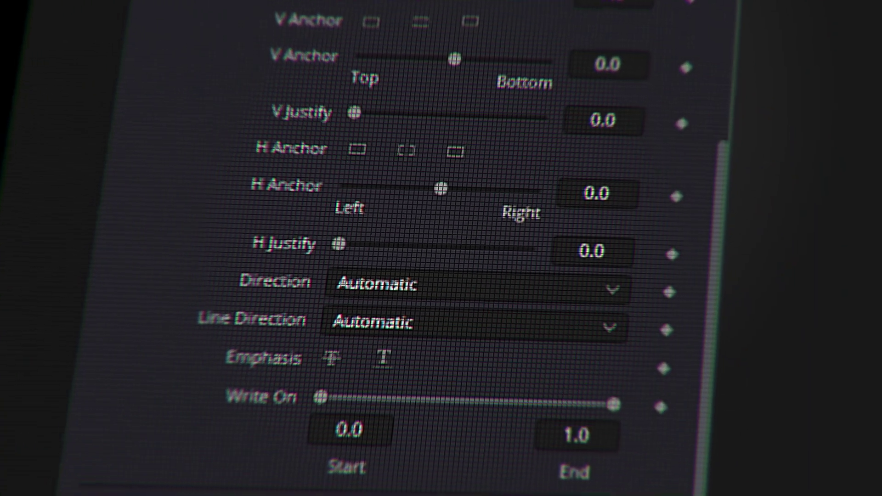
Step: Review the Text+ layout and transform settings, then put a 'Custom Title' Text+ title at the start of V1
{"action": "left_click", "coordinate": [351, 2]}
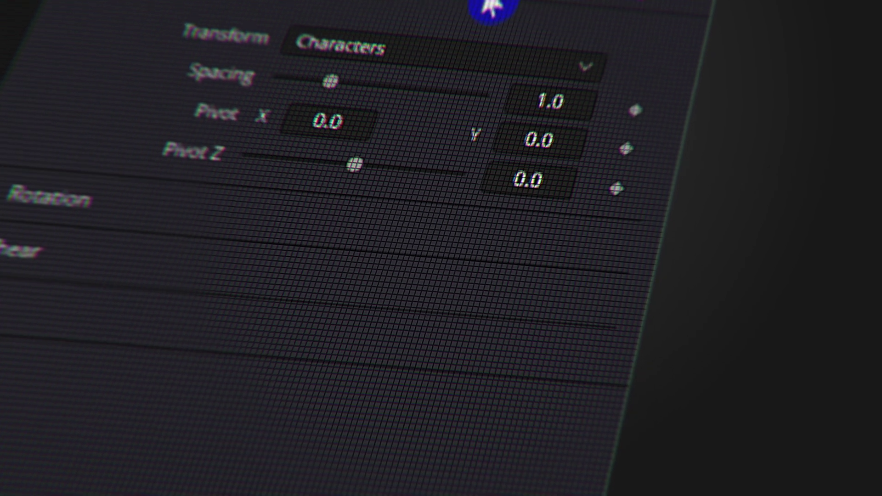
{"action": "left_click", "coordinate": [535, 4]}
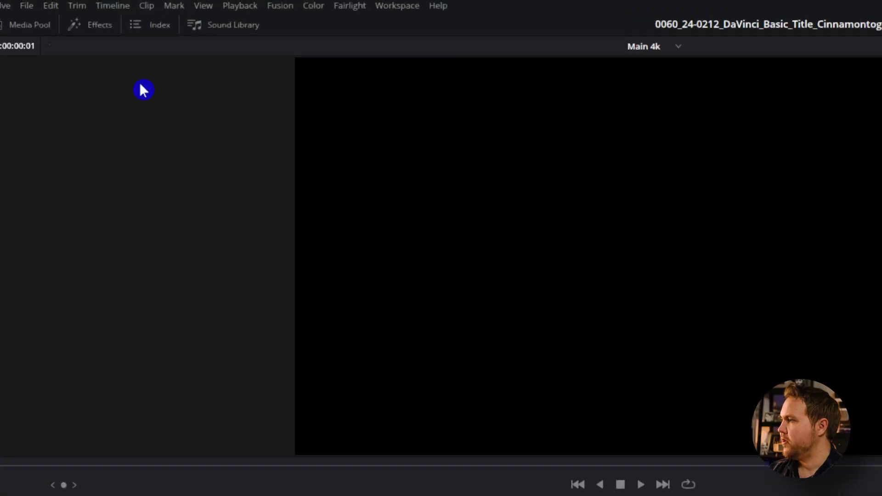
{"action": "left_click", "coordinate": [92, 25]}
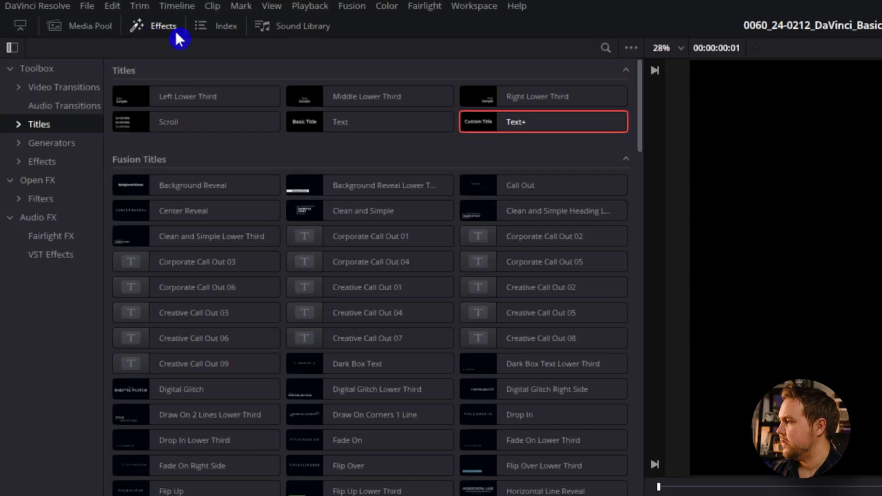
{"action": "left_click", "coordinate": [381, 117]}
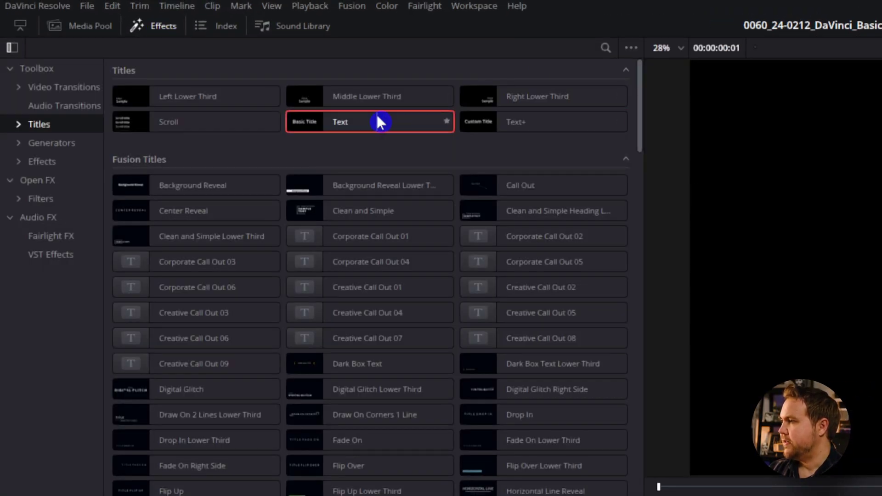
{"action": "left_click", "coordinate": [573, 126]}
{"action": "left_click_drag", "start_coordinate": [498, 122], "coordinate": [815, 495]}
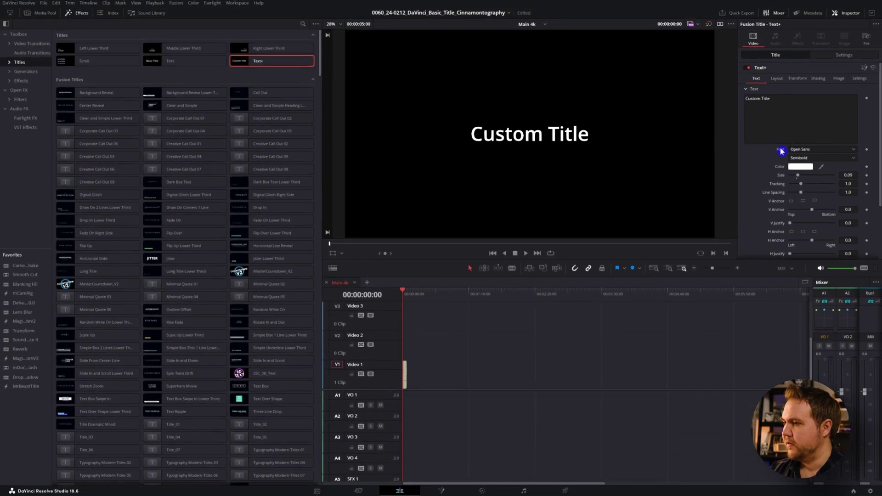
{"action": "scroll", "coordinate": [813, 123], "scroll_direction": "down", "scroll_amount": 2}
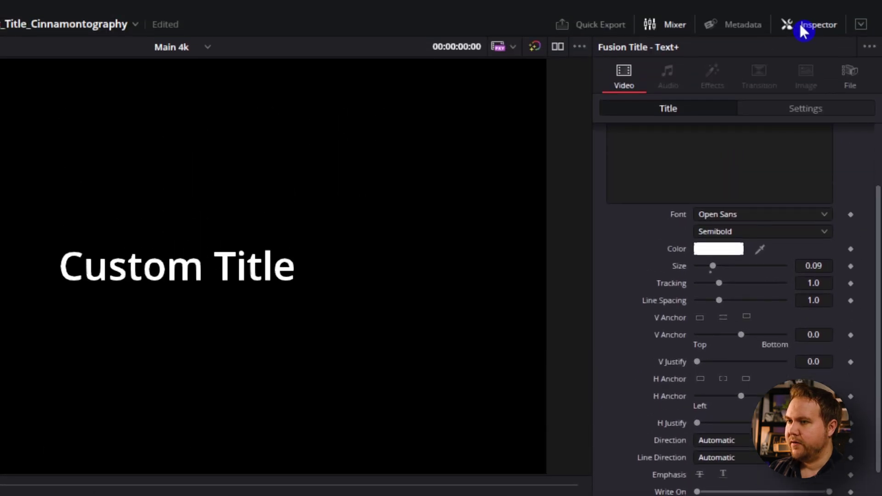
{"action": "left_click", "coordinate": [800, 26]}
{"action": "left_click", "coordinate": [801, 26]}
{"action": "scroll", "coordinate": [827, 248], "scroll_direction": "down", "scroll_amount": 3}
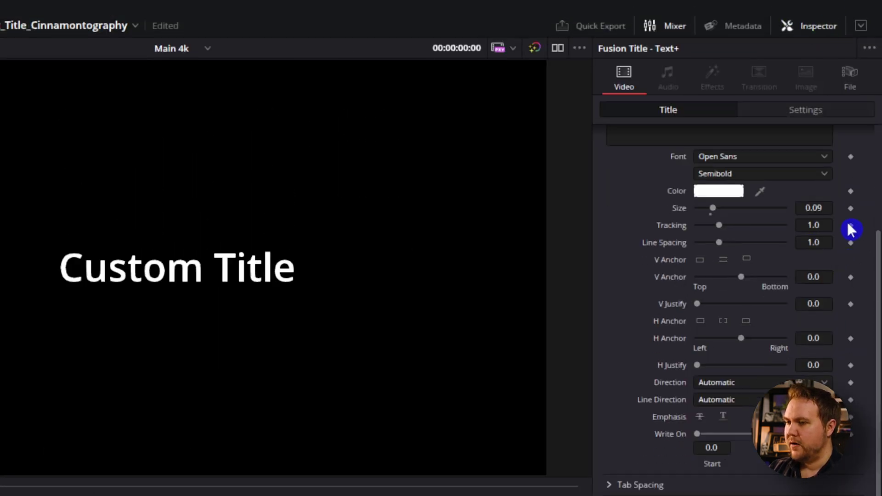
{"action": "scroll", "coordinate": [856, 216], "scroll_direction": "up", "scroll_amount": 2}
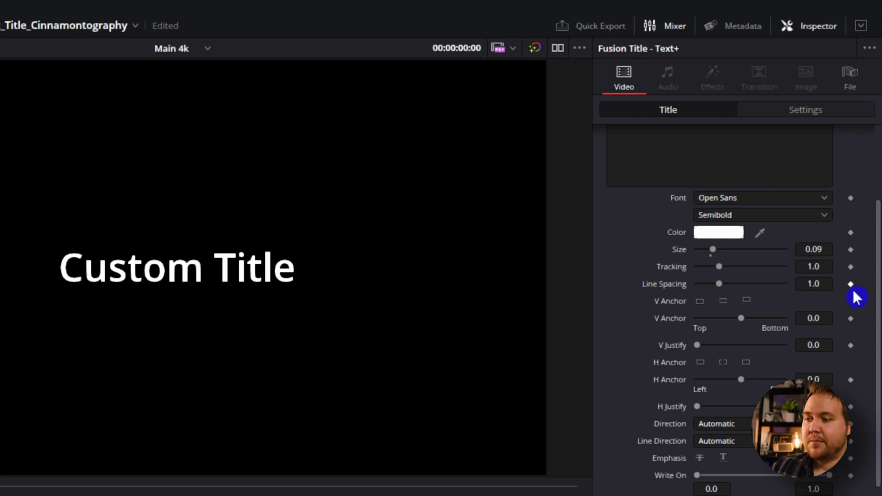
{"action": "scroll", "coordinate": [754, 353], "scroll_direction": "down", "scroll_amount": 2}
{"action": "left_click", "coordinate": [622, 398]}
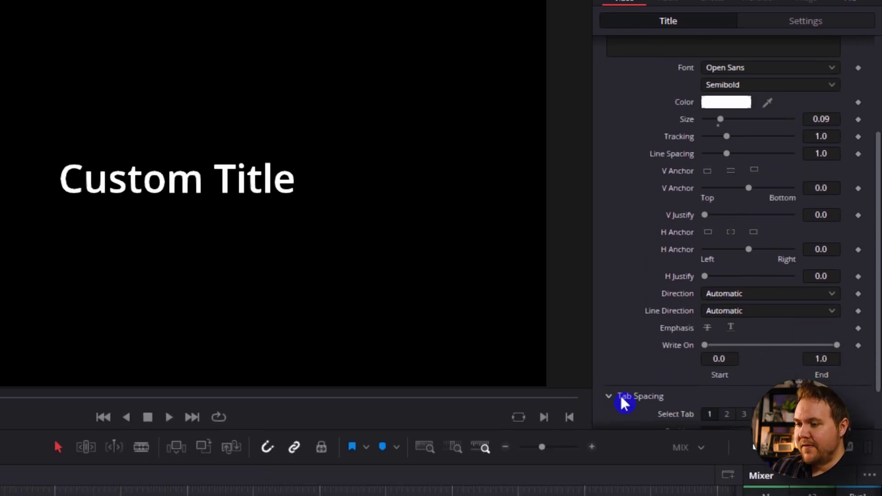
{"action": "scroll", "coordinate": [622, 374], "scroll_direction": "down", "scroll_amount": 3}
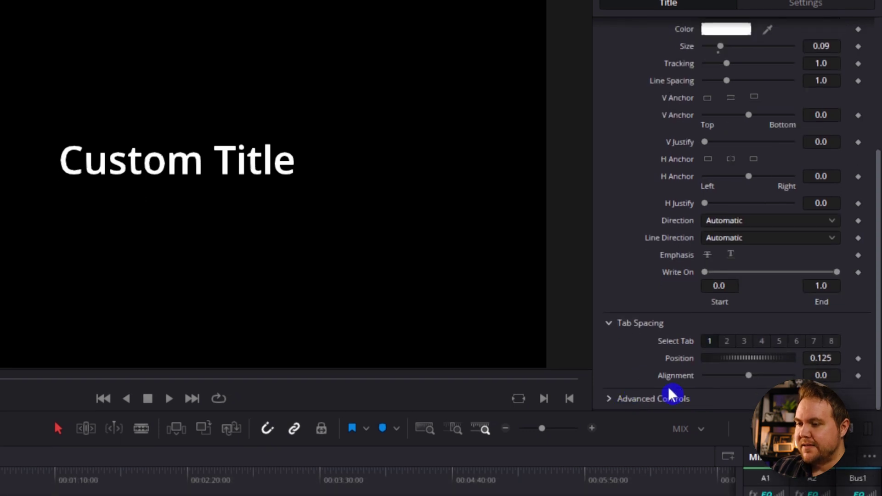
{"action": "scroll", "coordinate": [616, 364], "scroll_direction": "up", "scroll_amount": 5}
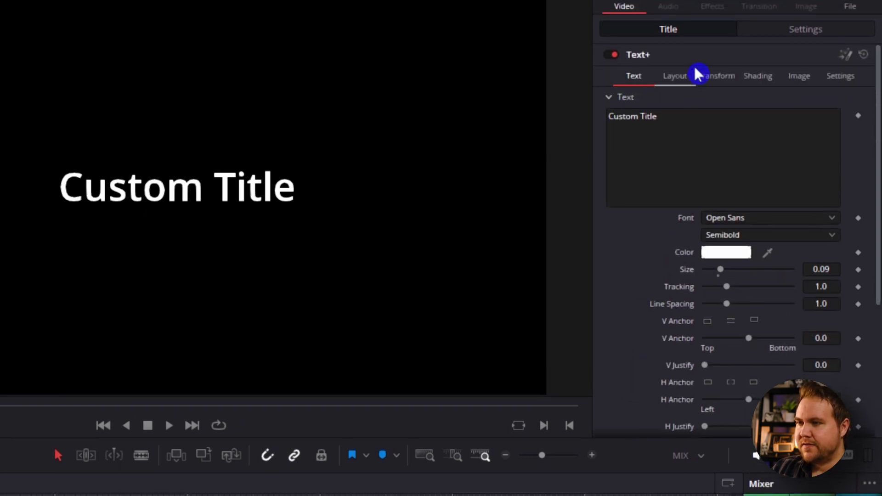
{"action": "left_click", "coordinate": [682, 89]}
{"action": "left_click", "coordinate": [715, 88]}
{"action": "left_click", "coordinate": [758, 87]}
{"action": "left_click", "coordinate": [799, 87]}
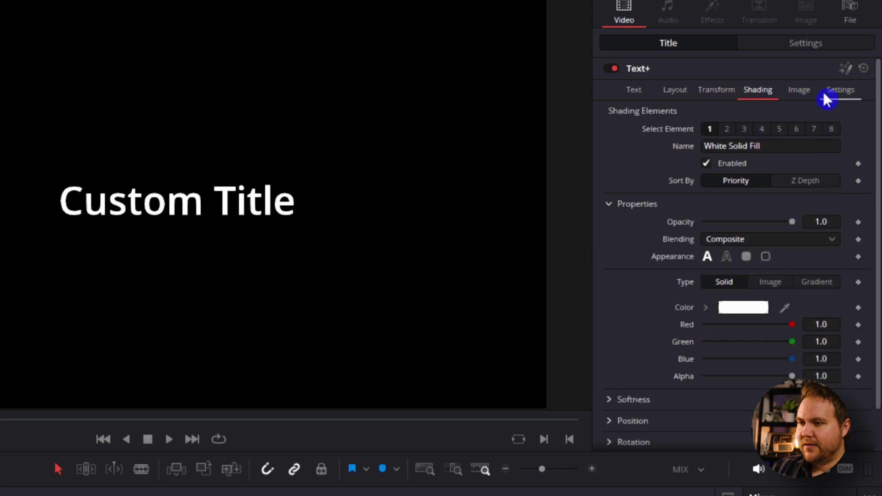
{"action": "left_click", "coordinate": [840, 90]}
{"action": "left_click", "coordinate": [758, 89]}
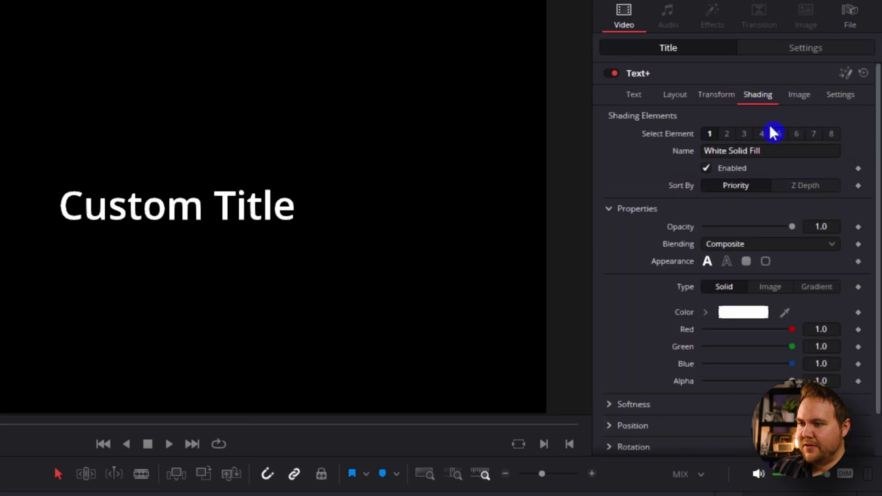
{"action": "left_click", "coordinate": [742, 134]}
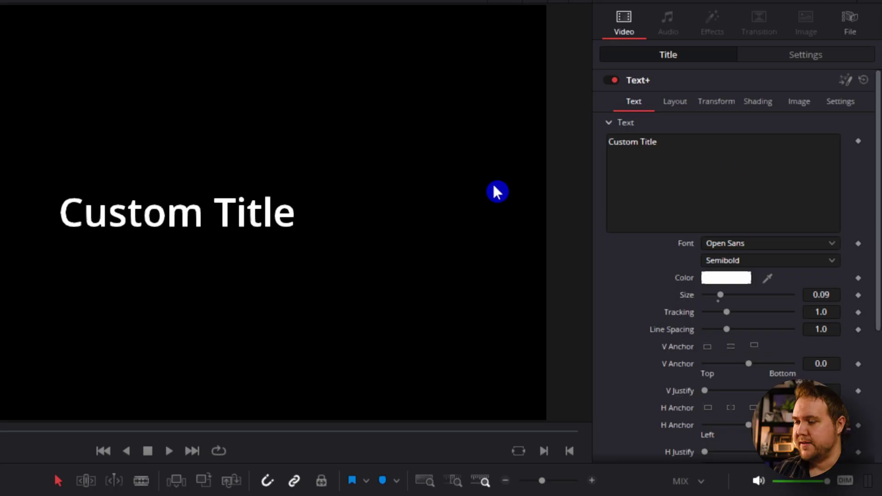
Step: Colour the 'Custom Title' text bright blue, #1f0fff
{"action": "double_click", "coordinate": [649, 142]}
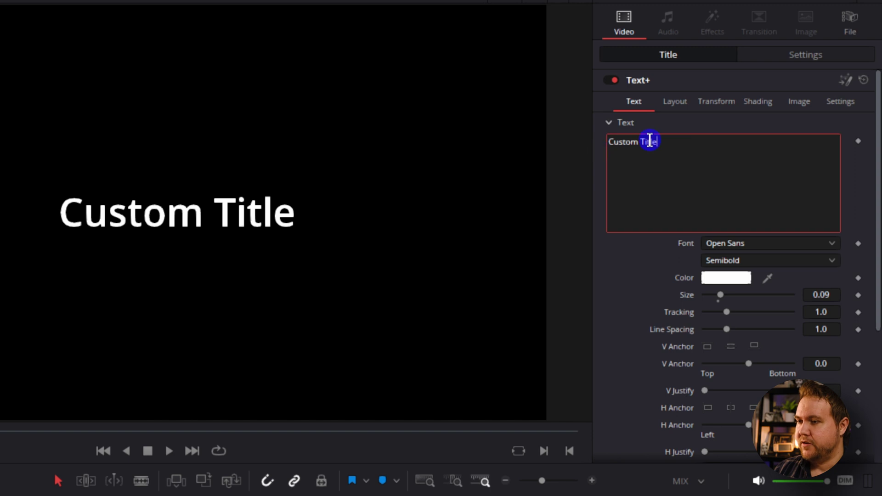
{"action": "left_click", "coordinate": [722, 290]}
{"action": "left_click", "coordinate": [39, 326]}
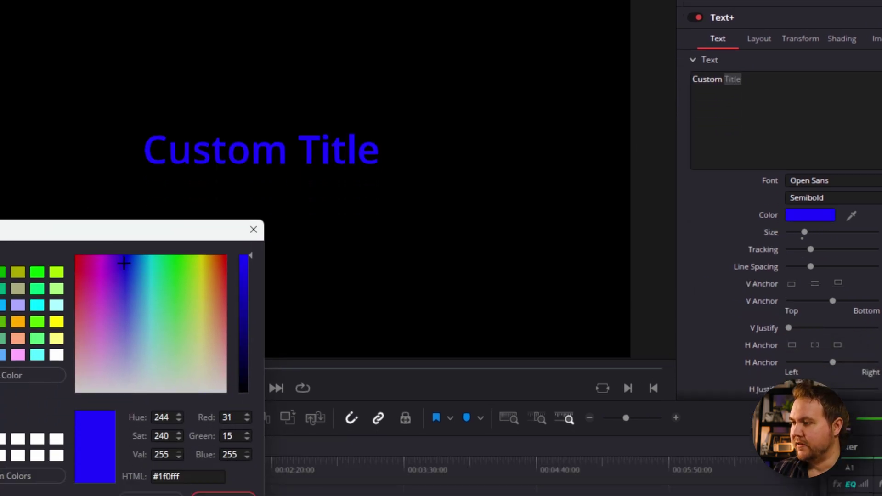
{"action": "left_click", "coordinate": [232, 415]}
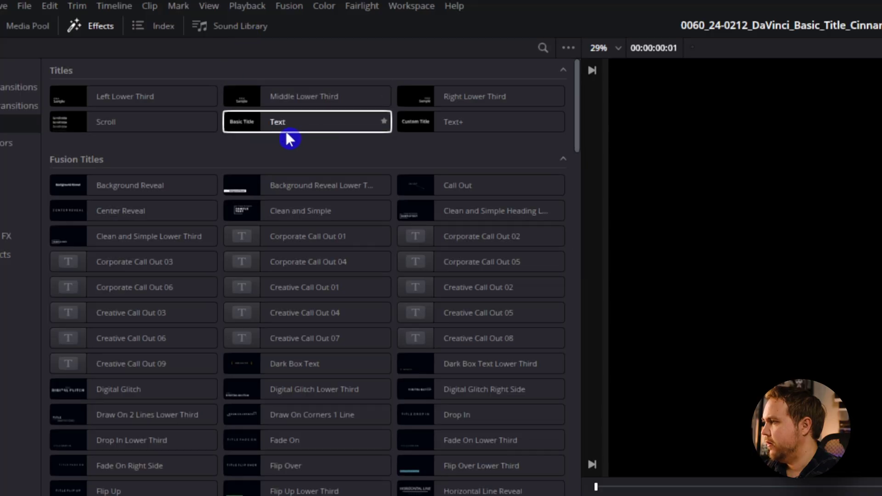
Step: Drop the basic Text title onto the start of V1 and review its white Open Sans, size 96 settings
{"action": "left_click_drag", "start_coordinate": [272, 123], "coordinate": [669, 404]}
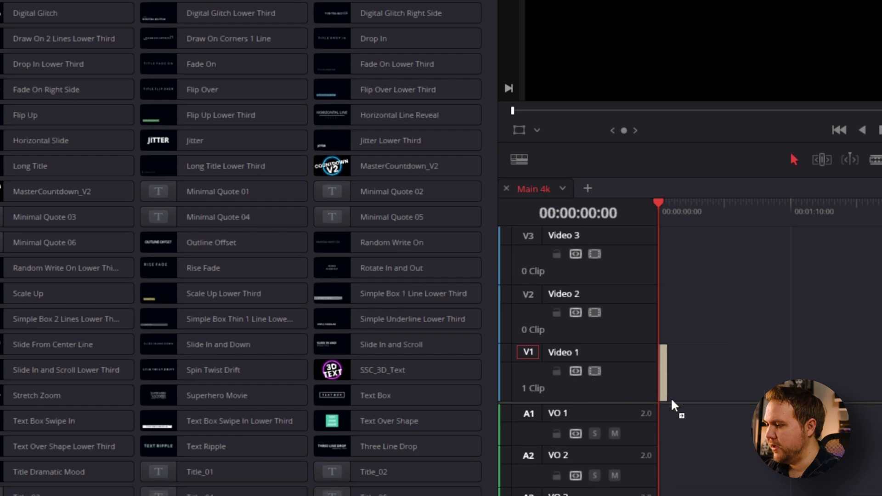
{"action": "left_click", "coordinate": [849, 14]}
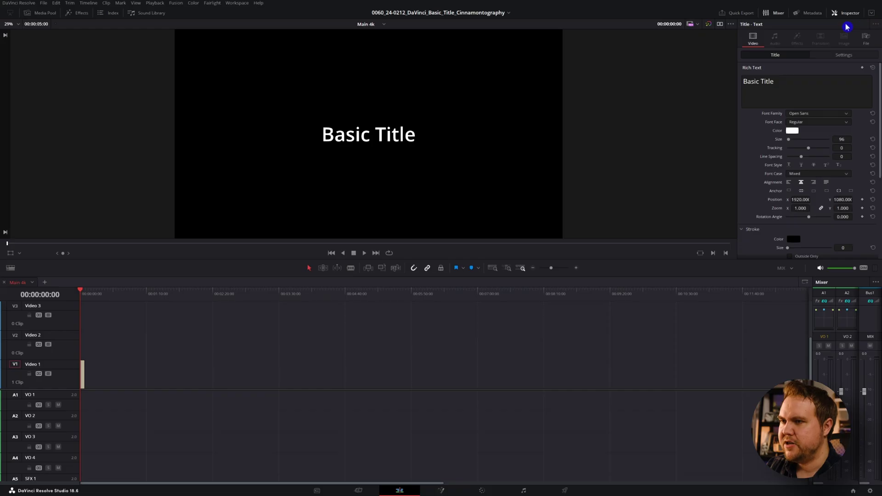
{"action": "left_click", "coordinate": [849, 13]}
{"action": "left_click", "coordinate": [848, 13]}
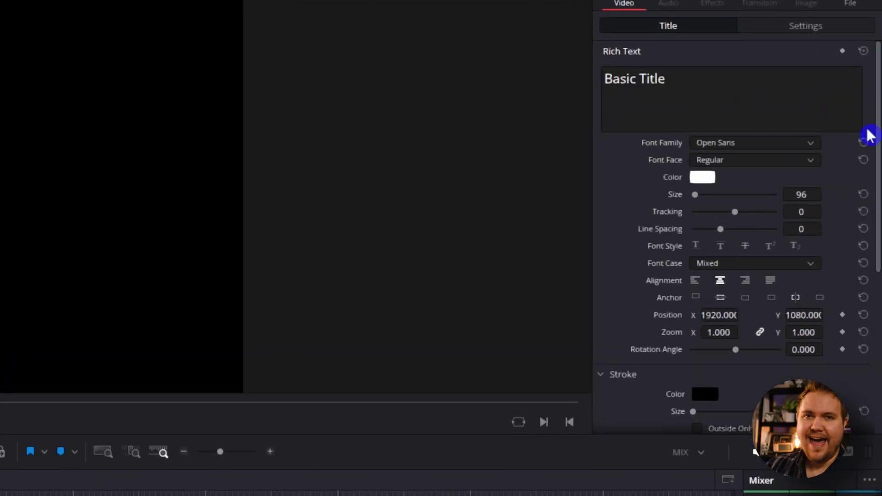
{"action": "scroll", "coordinate": [866, 158], "scroll_direction": "down", "scroll_amount": 6}
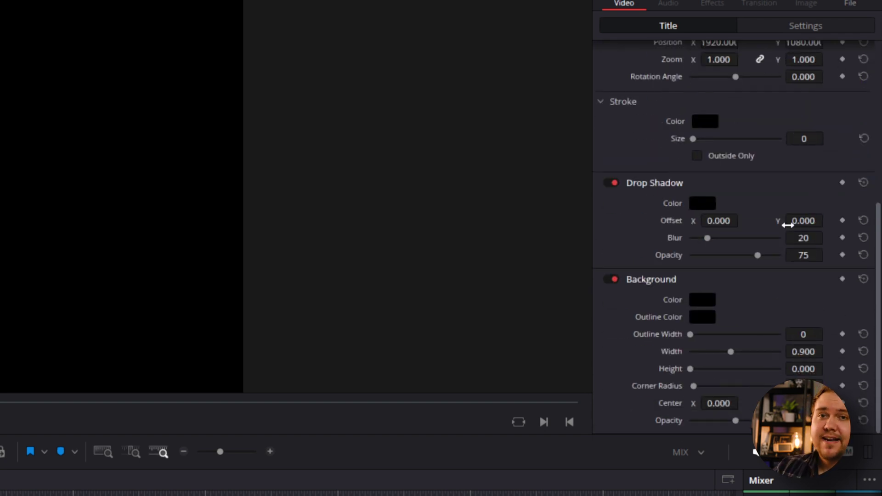
{"action": "scroll", "coordinate": [717, 185], "scroll_direction": "up", "scroll_amount": 3}
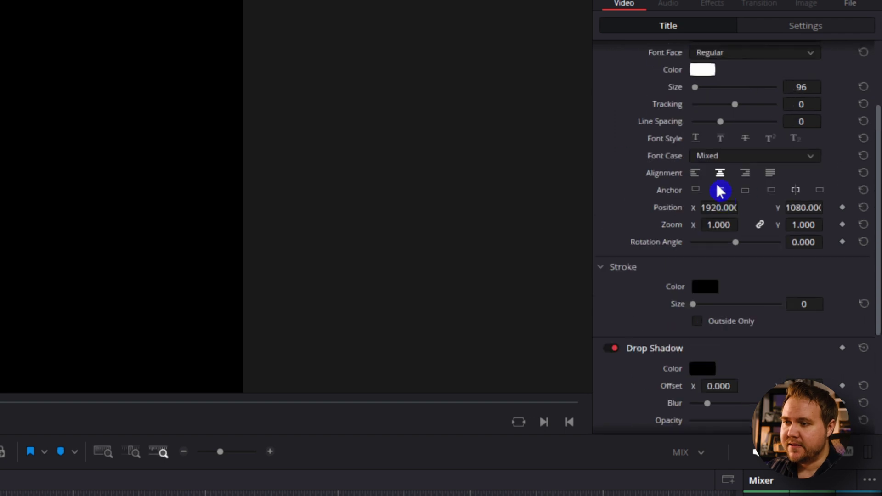
Step: Give the title lettering a red stroke of size 6
{"action": "scroll", "coordinate": [762, 248], "scroll_direction": "down", "scroll_amount": 2}
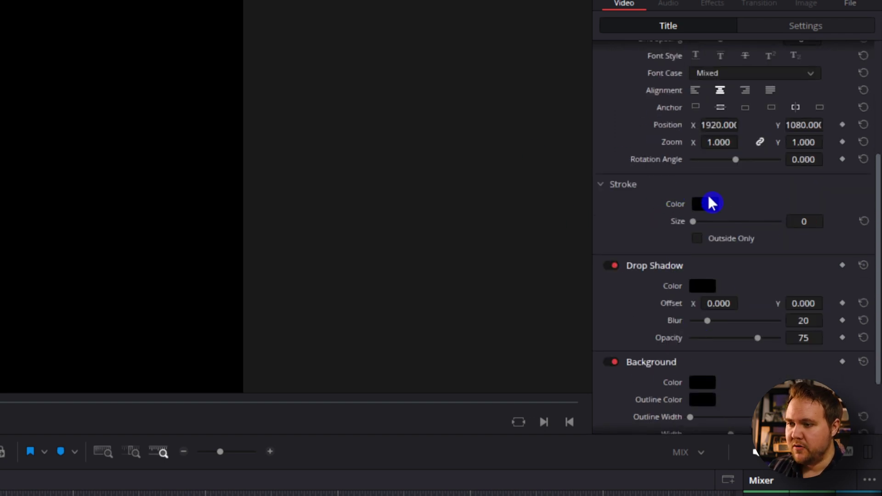
{"action": "left_click", "coordinate": [705, 207]}
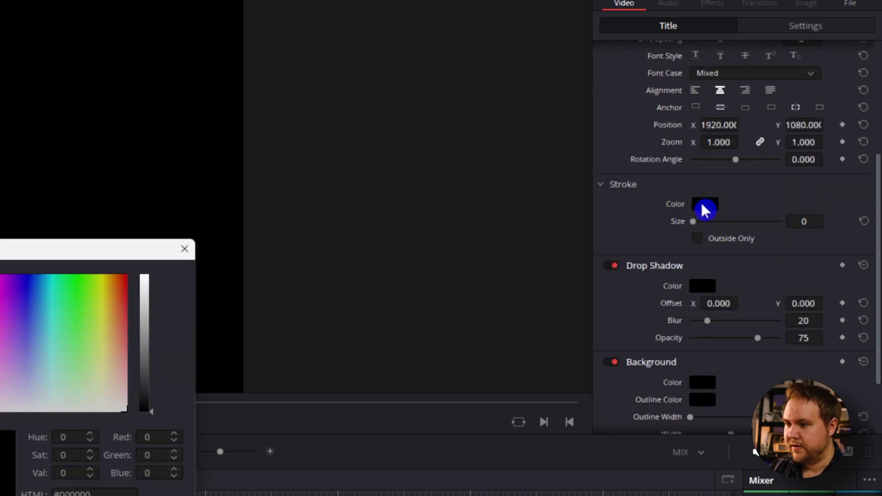
{"action": "left_click", "coordinate": [148, 281]}
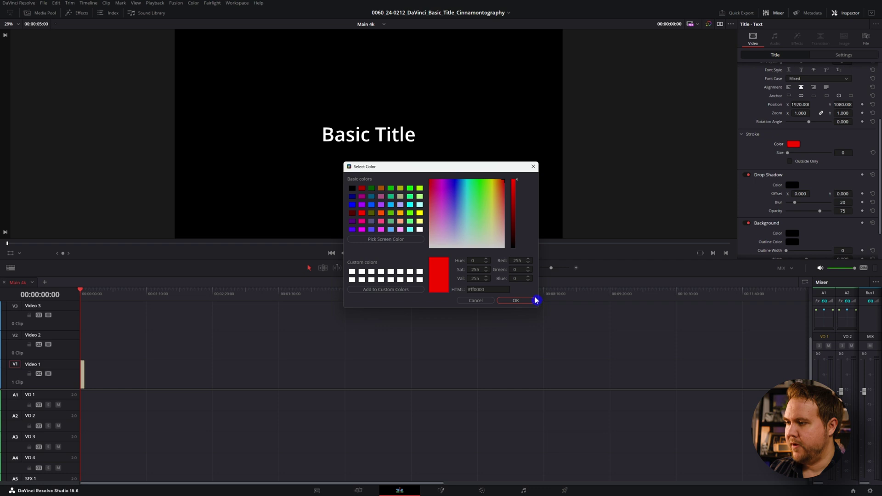
{"action": "left_click", "coordinate": [534, 300]}
{"action": "left_click_drag", "start_coordinate": [787, 153], "coordinate": [793, 156]}
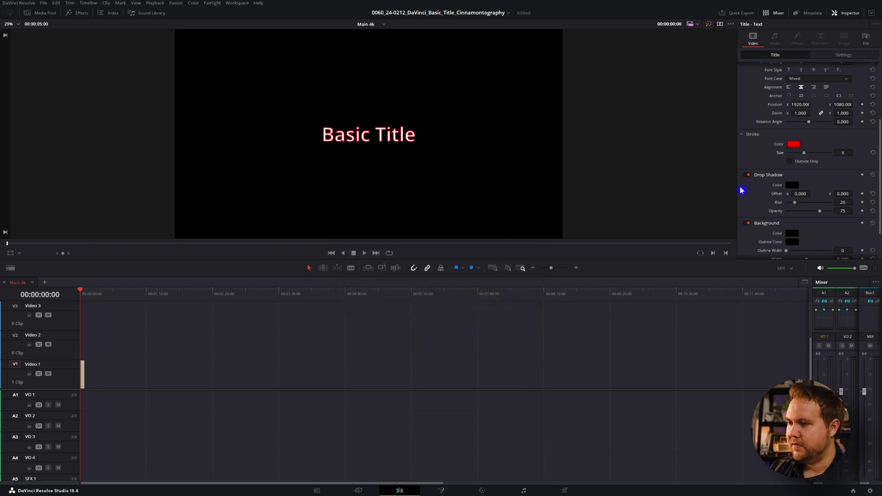
Step: Make the drop shadow white and shift its offset behind the title
{"action": "left_click", "coordinate": [794, 185]}
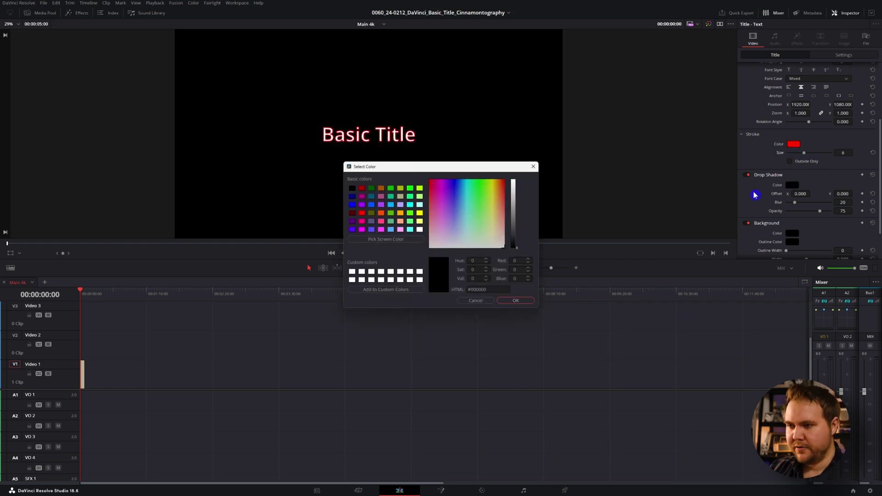
{"action": "left_click", "coordinate": [512, 184]}
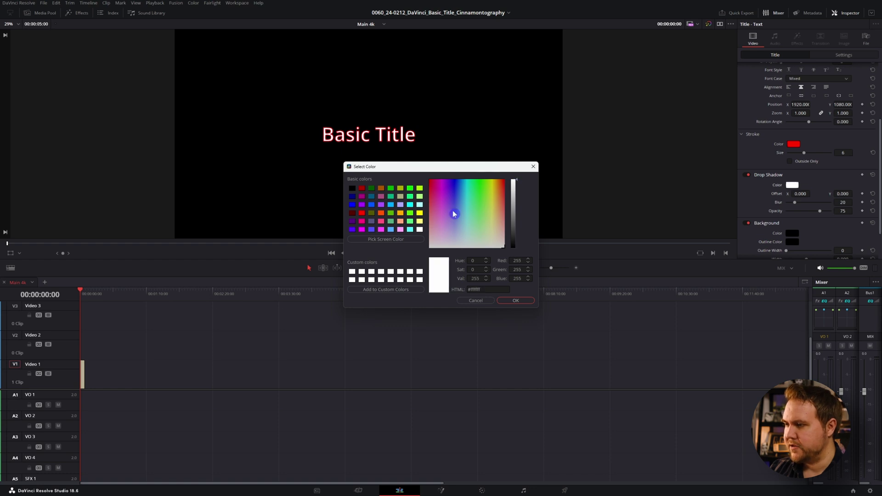
{"action": "key", "text": "Return"}
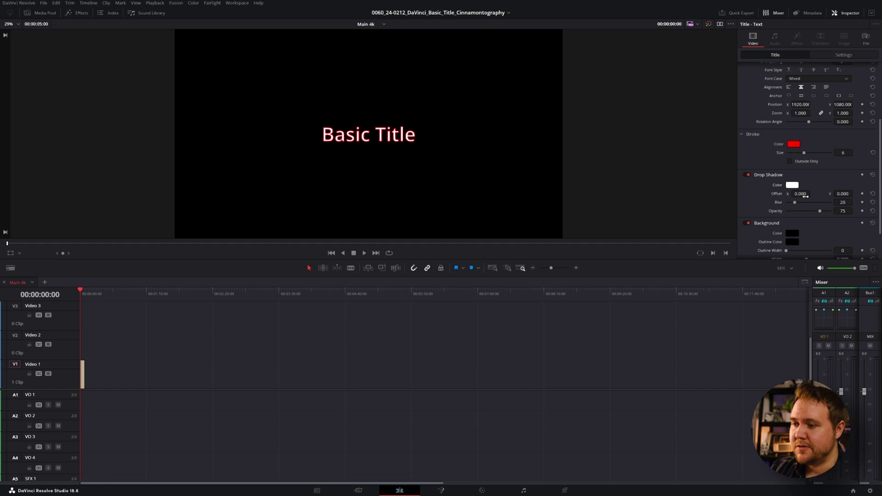
{"action": "left_click_drag", "start_coordinate": [812, 193], "coordinate": [803, 213]}
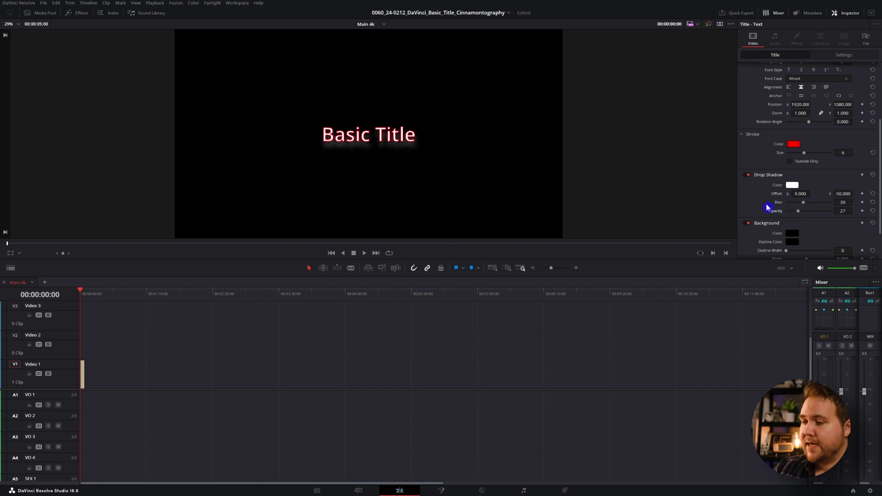
Step: Scroll the Inspector past the drop shadow values: offset 9/−50, blur 39, opacity 27
{"action": "scroll", "coordinate": [776, 207], "scroll_direction": "down", "scroll_amount": 2}
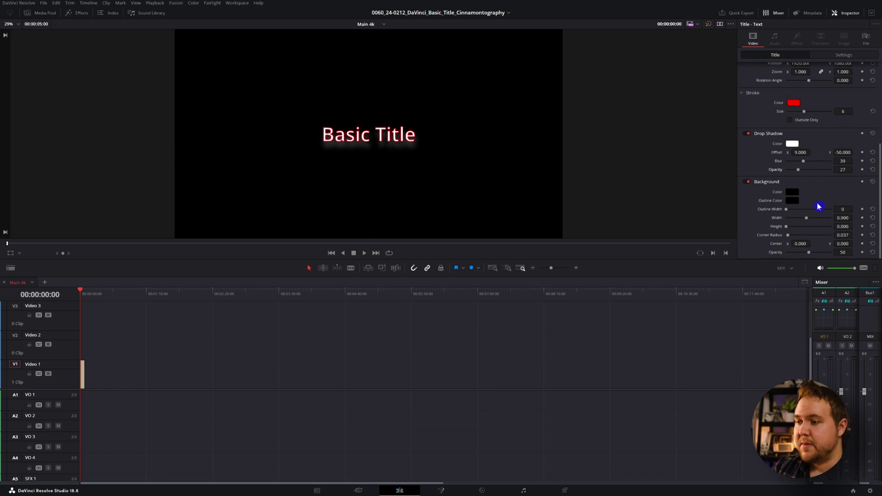
Step: Make the title background green with a blue outline
{"action": "left_click", "coordinate": [793, 193]}
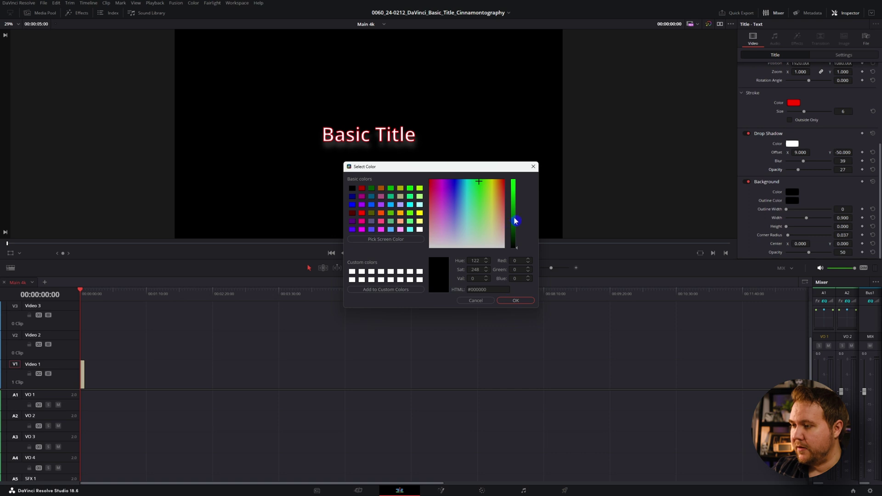
{"action": "left_click", "coordinate": [517, 300]}
{"action": "left_click", "coordinate": [790, 194]}
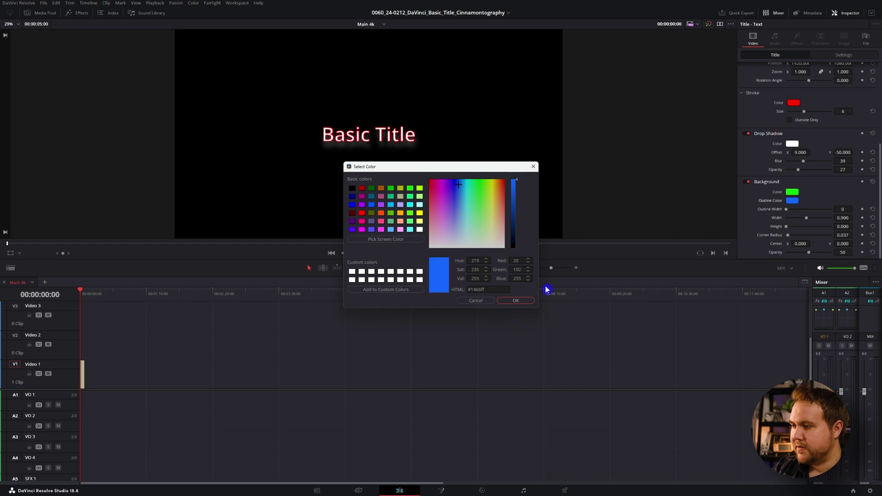
{"action": "left_click", "coordinate": [517, 300]}
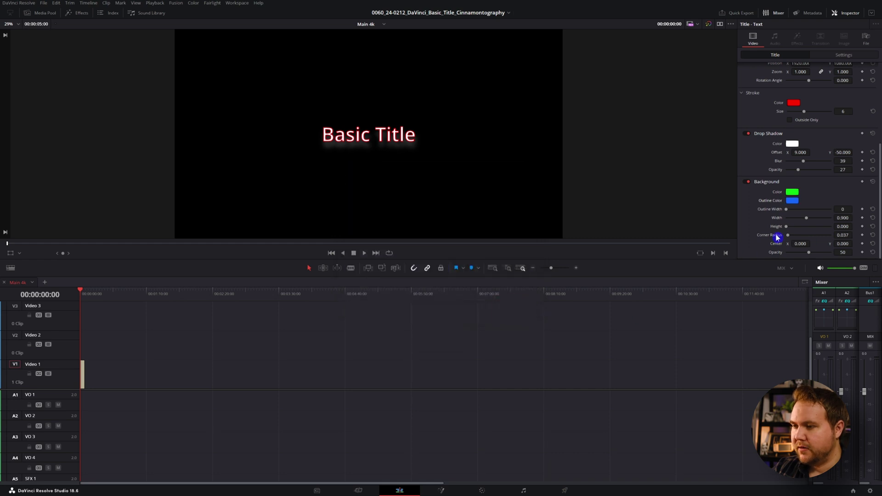
Step: Resize the background into a rounded pill, then reselect the clip with the playhead at 5 seconds
{"action": "mouse_move", "coordinate": [787, 233]}
{"action": "left_mouse_down"}
{"action": "mouse_move", "coordinate": [807, 235]}
{"action": "mouse_move", "coordinate": [785, 235]}
{"action": "mouse_move", "coordinate": [803, 218]}
{"action": "mouse_move", "coordinate": [794, 218]}
{"action": "left_mouse_up"}
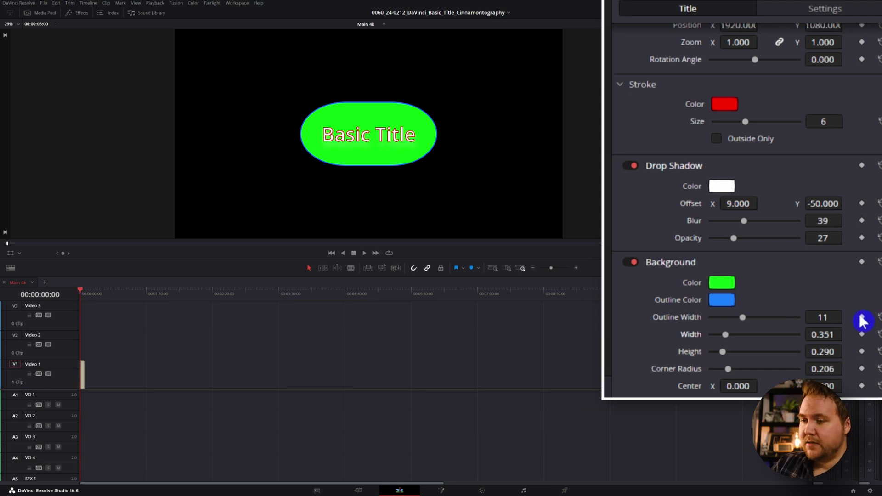
{"action": "left_click", "coordinate": [86, 293]}
{"action": "left_click", "coordinate": [83, 369]}
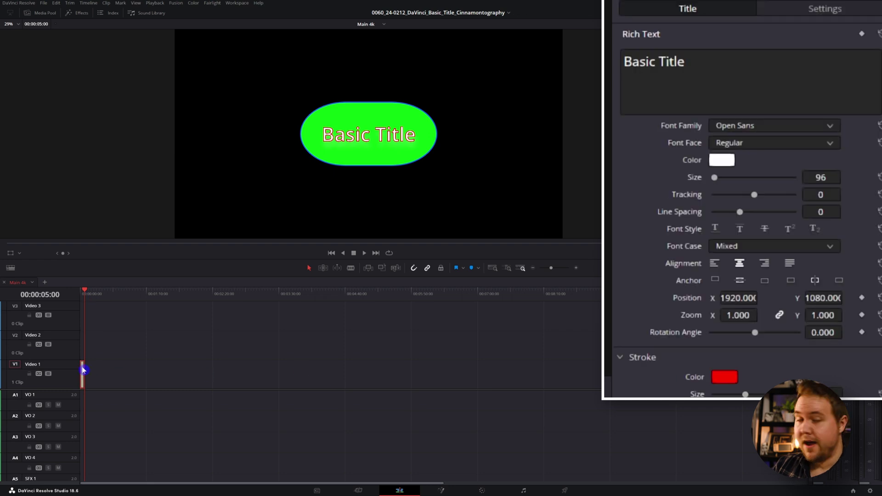
Step: Keyframe the background outline width from 11 down toward 0, then play from the start
{"action": "scroll", "coordinate": [689, 279], "scroll_direction": "down", "scroll_amount": 6}
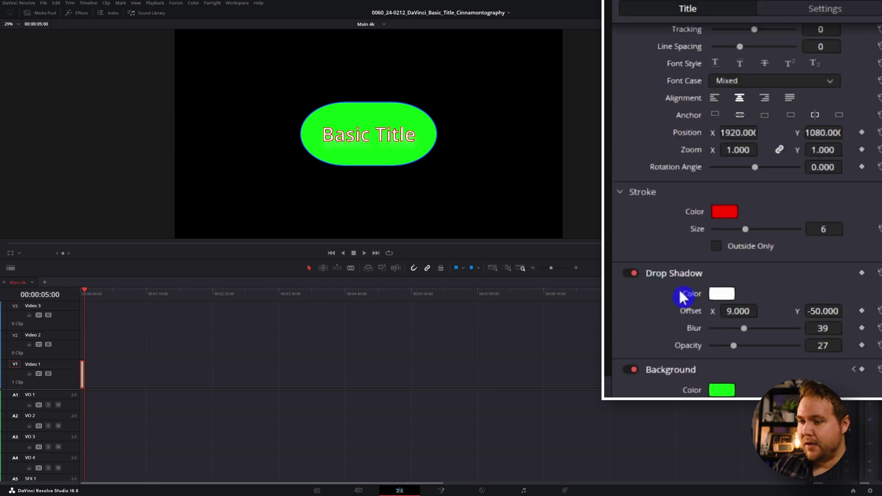
{"action": "left_click_drag", "start_coordinate": [743, 314], "coordinate": [696, 315]}
{"action": "key", "text": "Home"}
{"action": "key", "text": "space"}
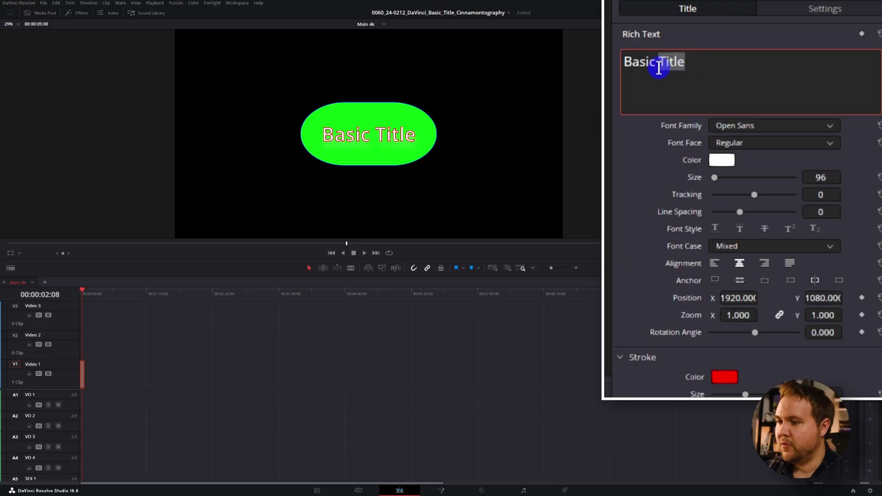
Step: Set the word Title in Parisienne and confirm a bright blue #1a29ff colour
{"action": "left_click", "coordinate": [746, 123]}
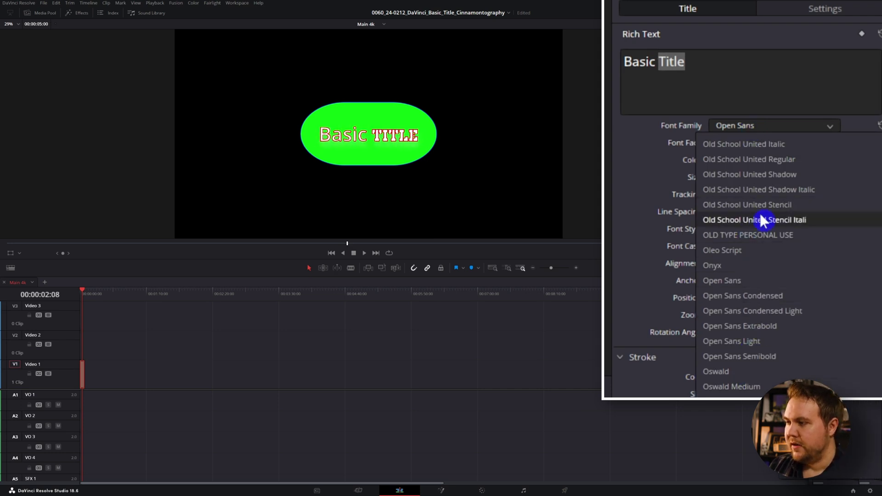
{"action": "left_click", "coordinate": [744, 251]}
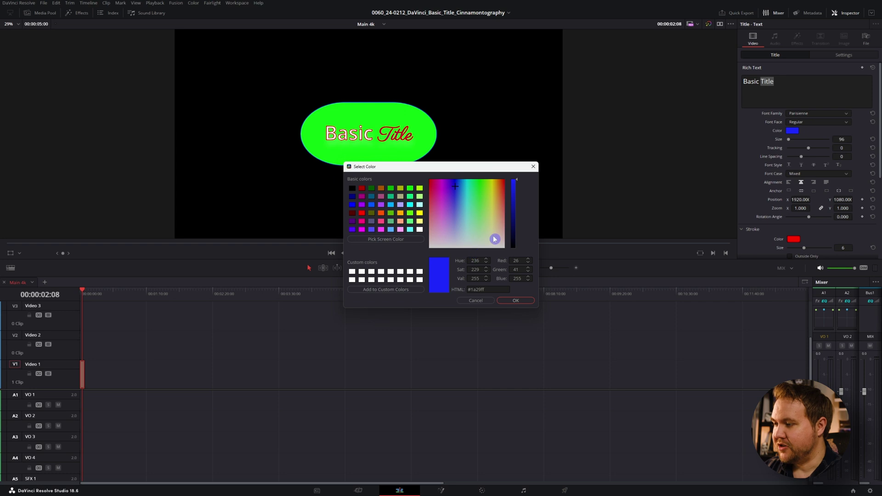
{"action": "left_click", "coordinate": [521, 301]}
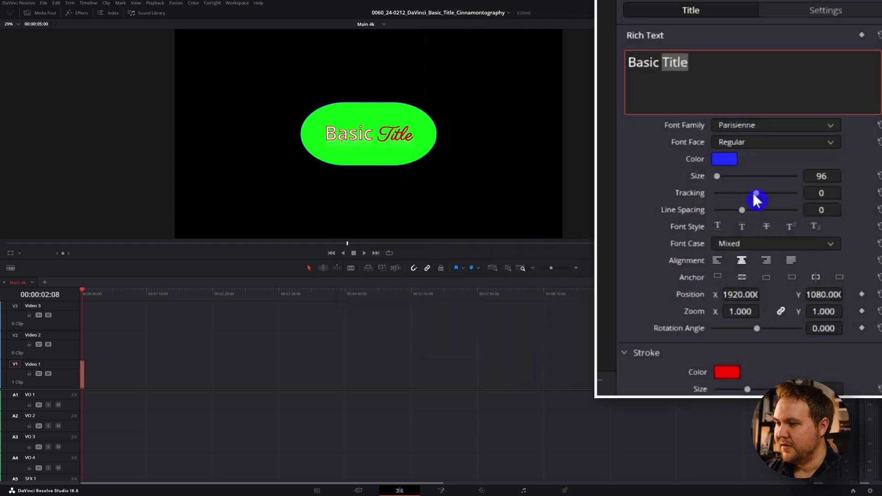
Step: Remove the stroke, trying tracking and Position X but keeping them at 0 and 1920/1080
{"action": "scroll", "coordinate": [745, 346], "scroll_direction": "down", "scroll_amount": 3}
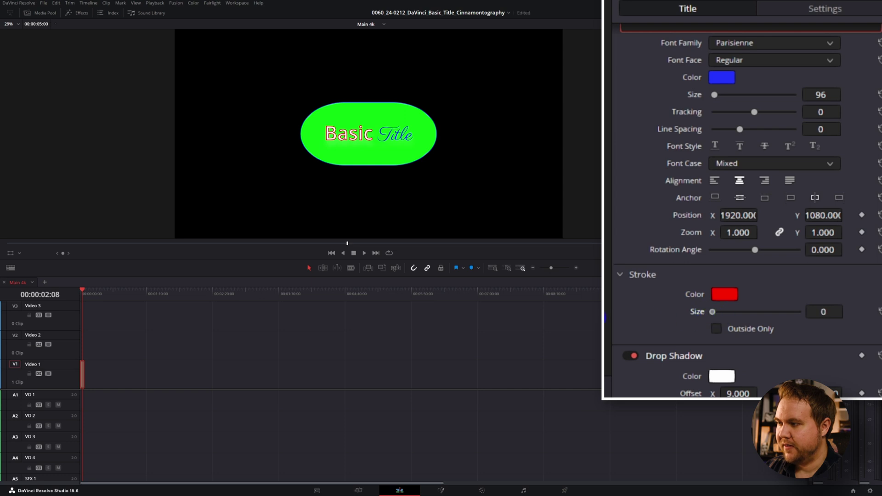
{"action": "scroll", "coordinate": [706, 303], "scroll_direction": "up", "scroll_amount": 2}
{"action": "left_click_drag", "start_coordinate": [754, 194], "coordinate": [730, 194]}
{"action": "key", "text": "ctrl+z"}
{"action": "left_click_drag", "start_coordinate": [749, 298], "coordinate": [762, 297]}
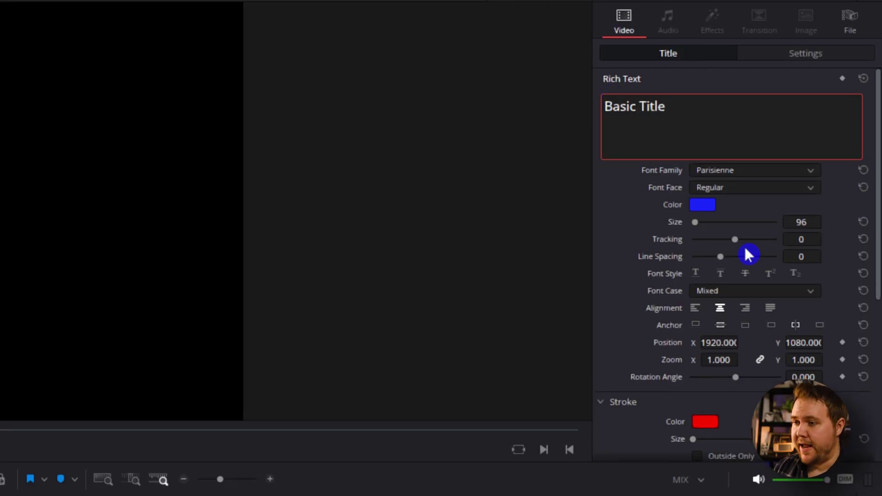
Step: Enlarge the Parisienne title text to size 136 and colour it red
{"action": "mouse_move", "coordinate": [695, 222]}
{"action": "left_mouse_down"}
{"action": "mouse_move", "coordinate": [716, 222]}
{"action": "mouse_move", "coordinate": [697, 227]}
{"action": "left_mouse_up"}
{"action": "left_click", "coordinate": [698, 205]}
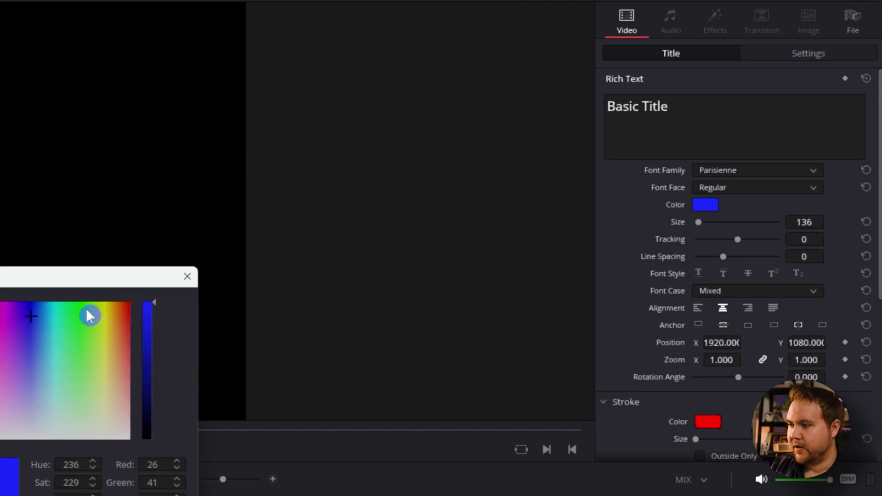
{"action": "left_click", "coordinate": [87, 434]}
{"action": "key", "text": "Return"}
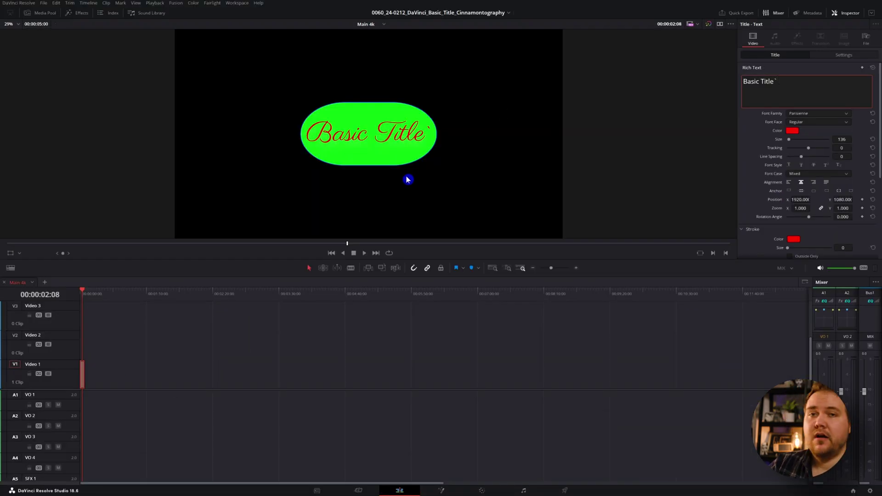